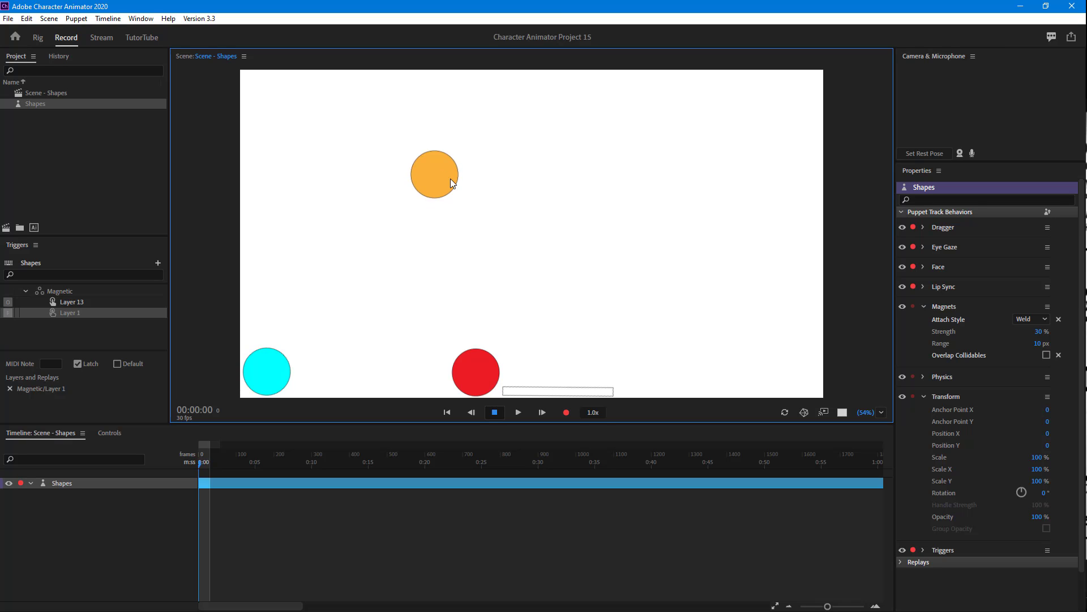
Move the orange circle onto the bar, set the Magnets attach style to Hinge, and move the joined pair to test it
drag(435, 188, 547, 234)
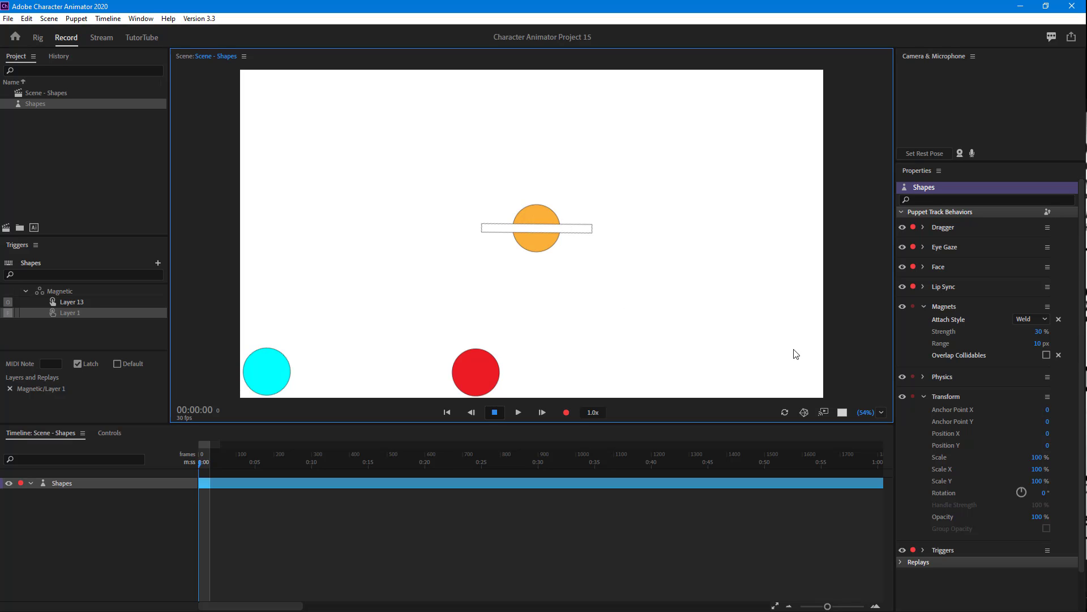
click(1045, 319)
click(1034, 344)
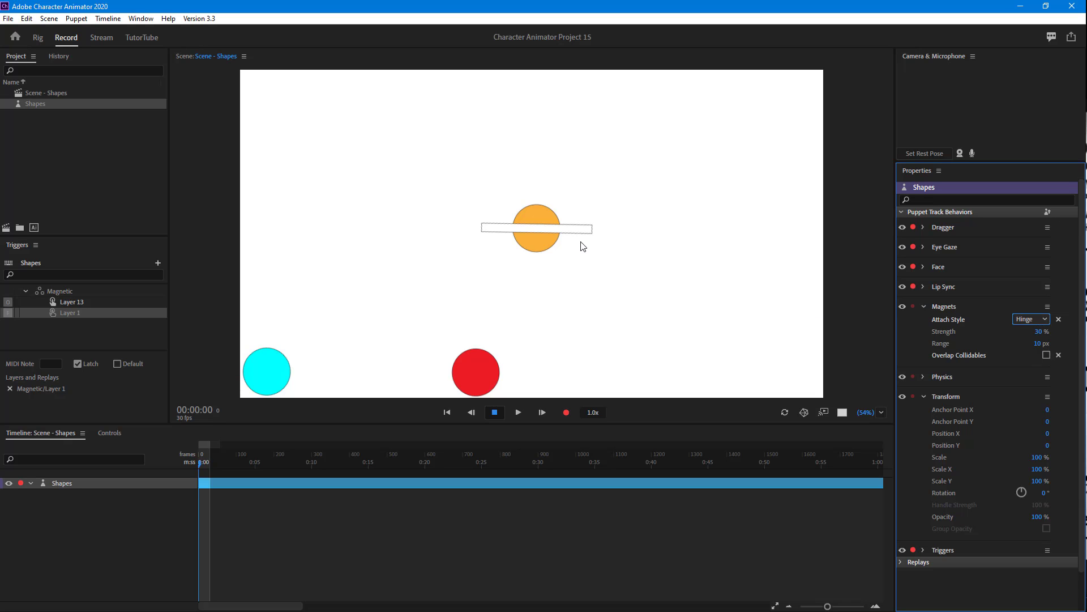
click(549, 240)
drag(465, 212, 610, 239)
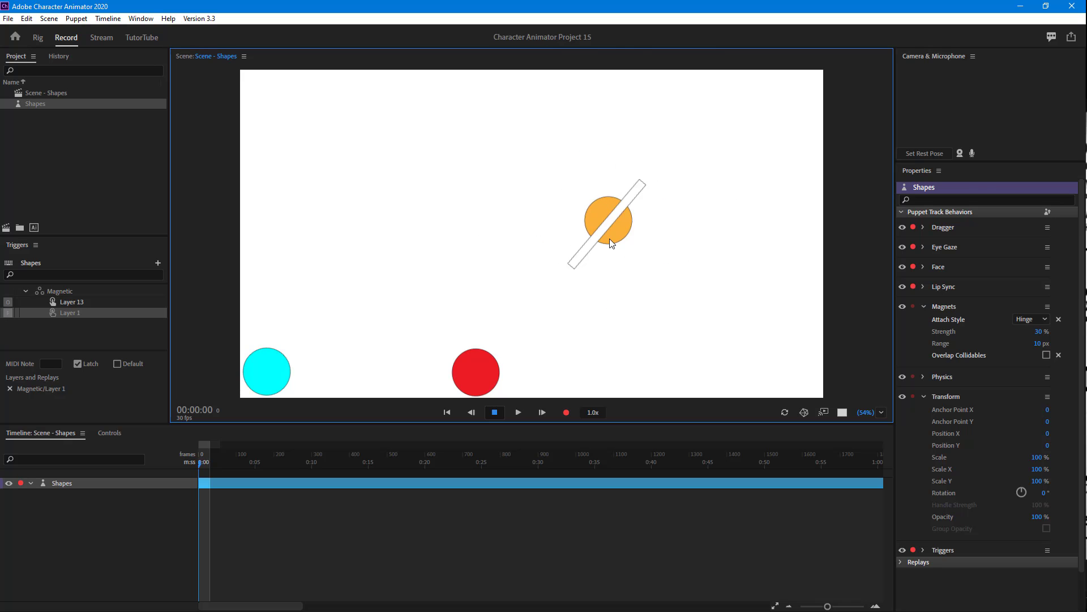
Set the Magnets attach style to Weld and test it by moving the orange circle with the attached bar
click(1041, 320)
click(1039, 334)
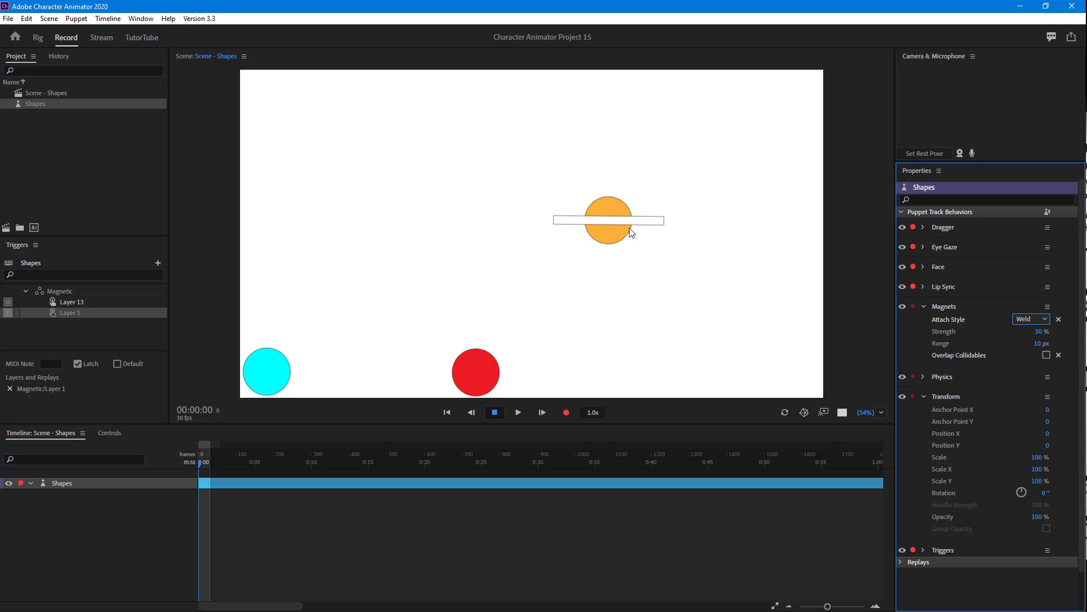
drag(616, 237, 557, 269)
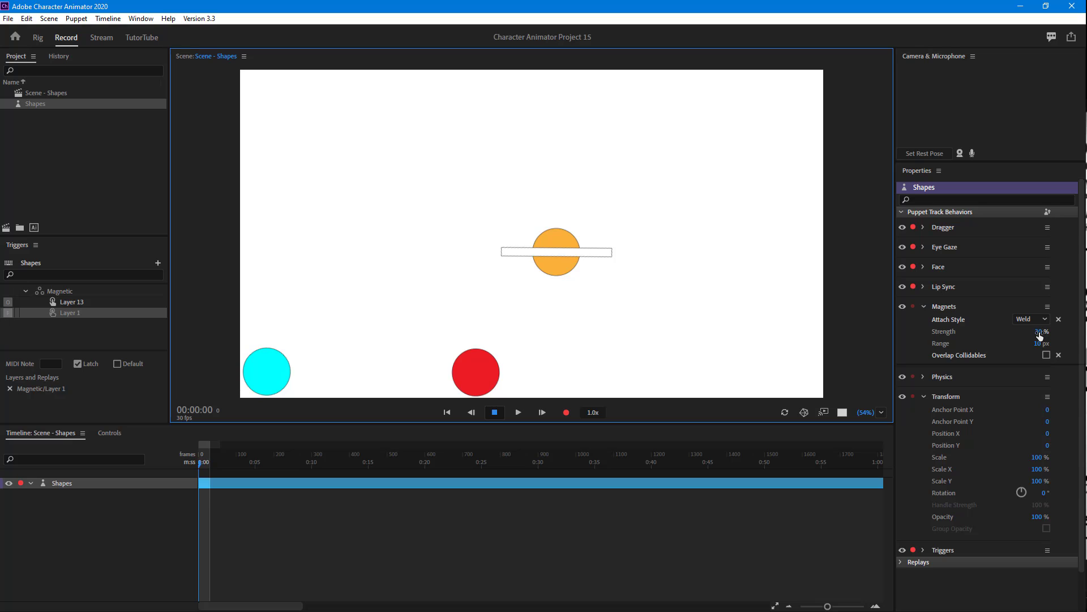
drag(548, 260, 505, 232)
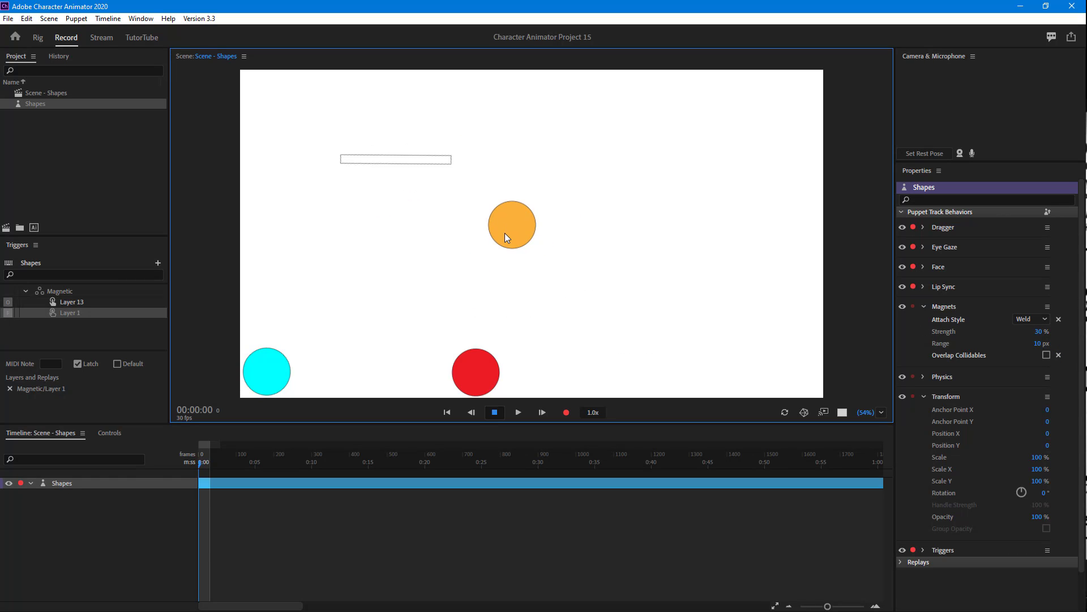
Test Magnets strengths of 10% and 151%, moving the orange circle after each change
click(1041, 332)
text(10)
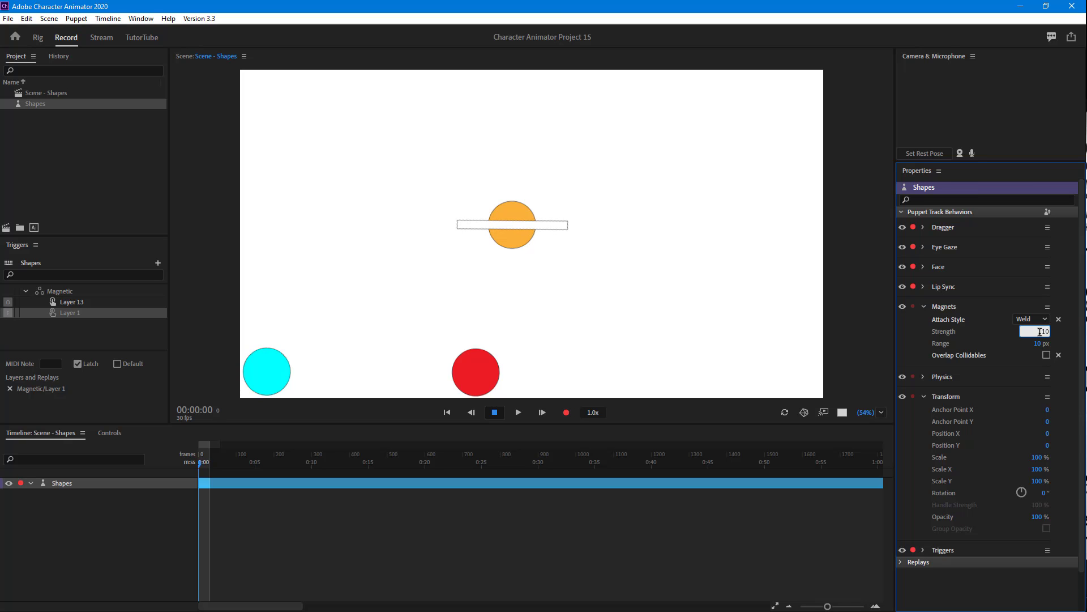
key(Return)
mouse_move(498, 236)
mouse_down()
mouse_move(359, 165)
mouse_move(500, 203)
mouse_move(494, 216)
mouse_up()
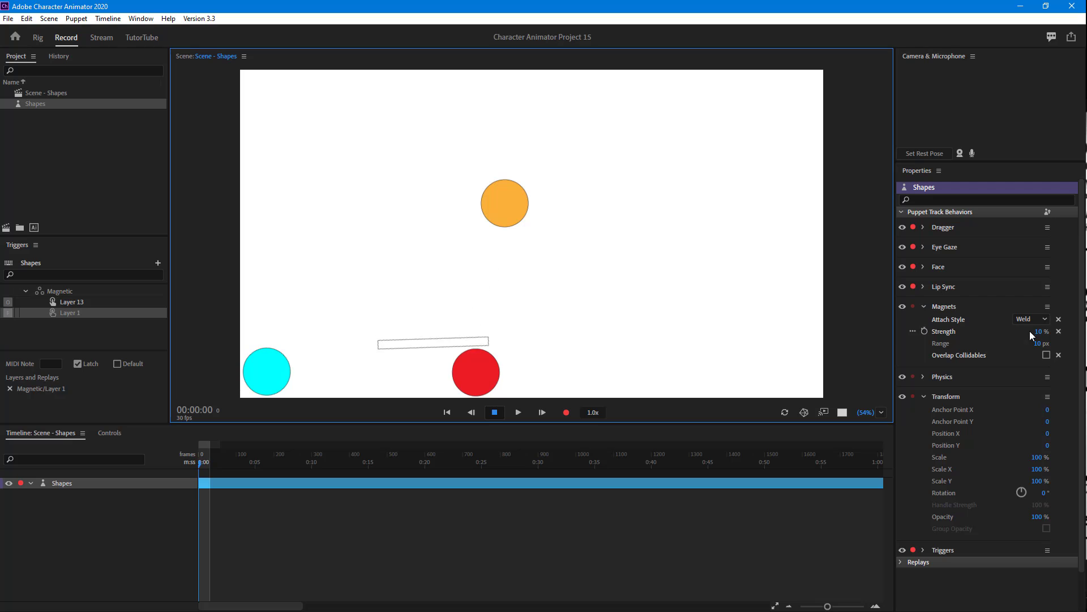
mouse_move(1039, 332)
mouse_down()
mouse_move(1076, 332)
mouse_move(929, 328)
mouse_move(1022, 339)
mouse_up()
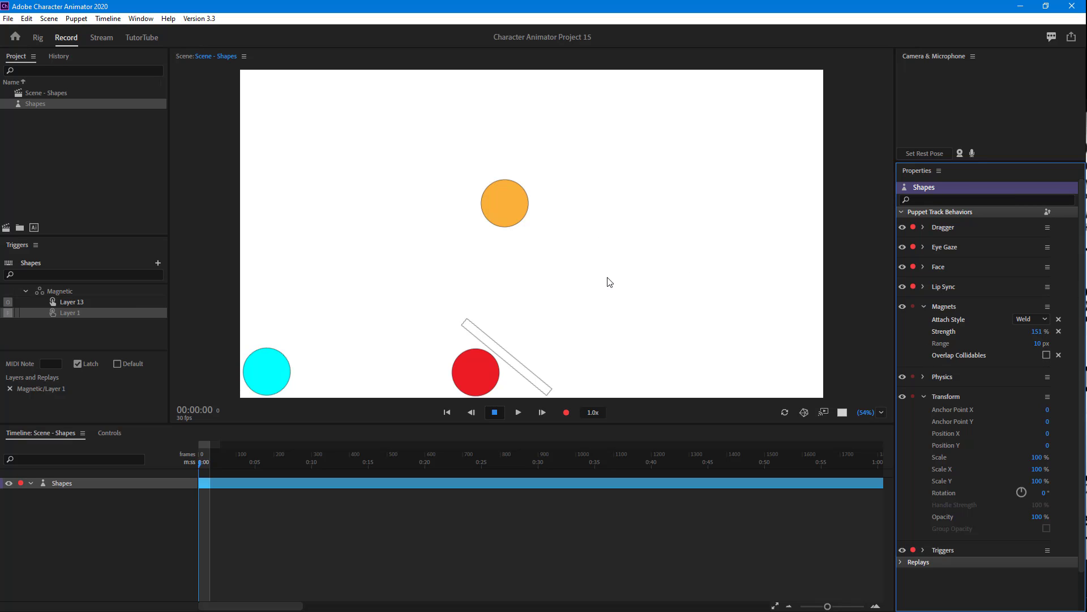
drag(502, 211, 586, 205)
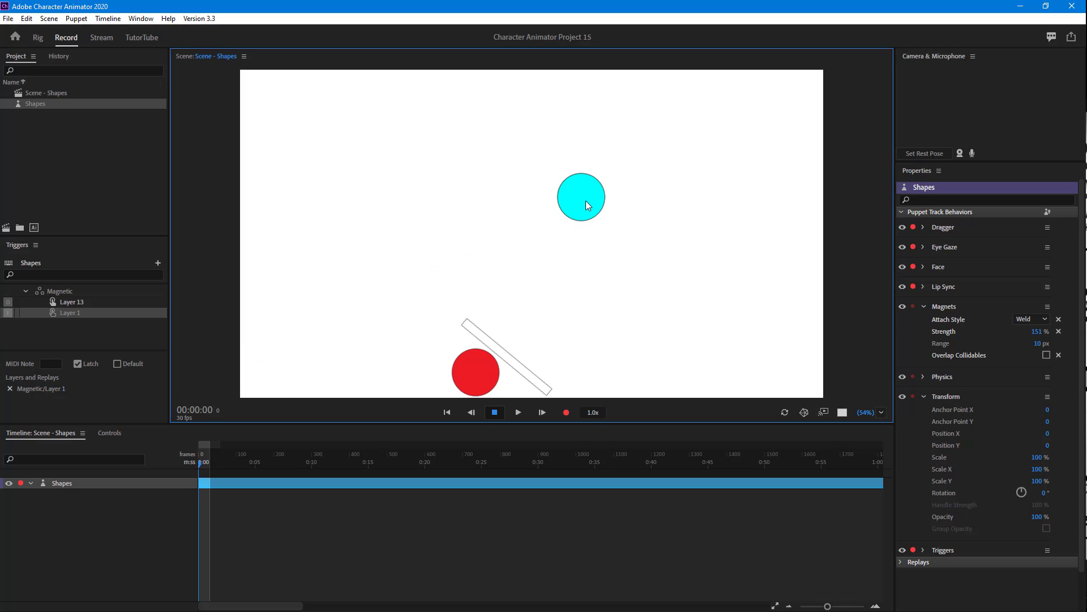
Try Magnets ranges of 63, 0 and 44 px, moving the attached circle between changes
drag(1038, 346, 959, 331)
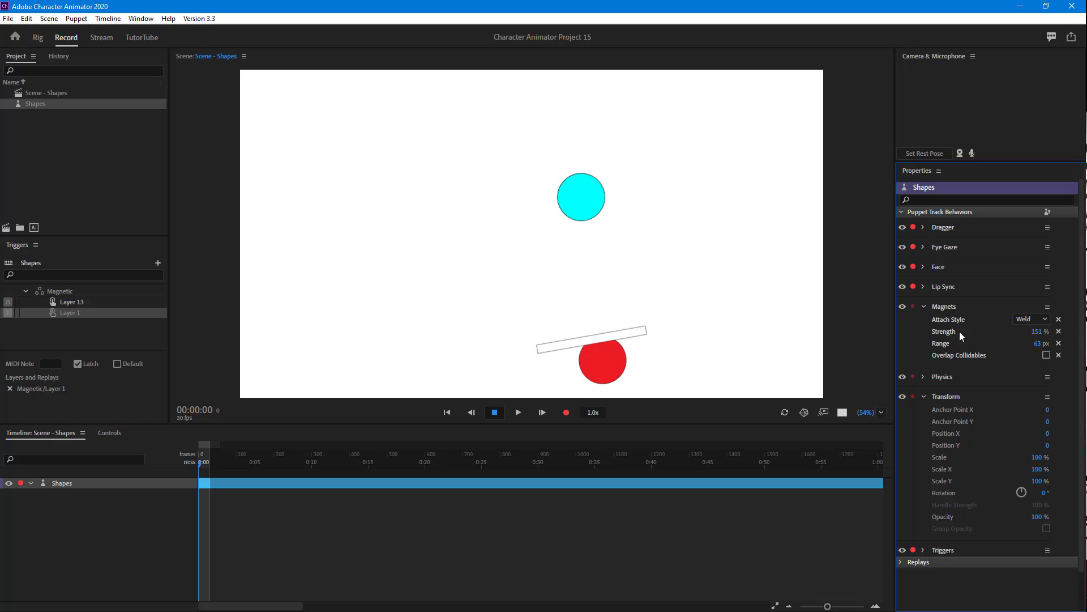
drag(1039, 343, 935, 347)
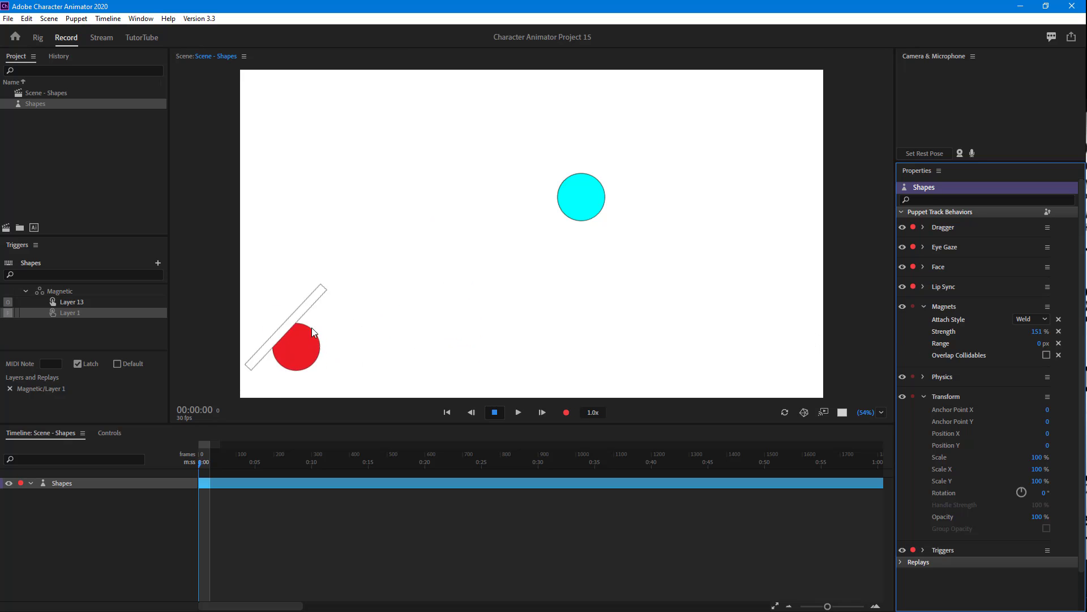
click(273, 353)
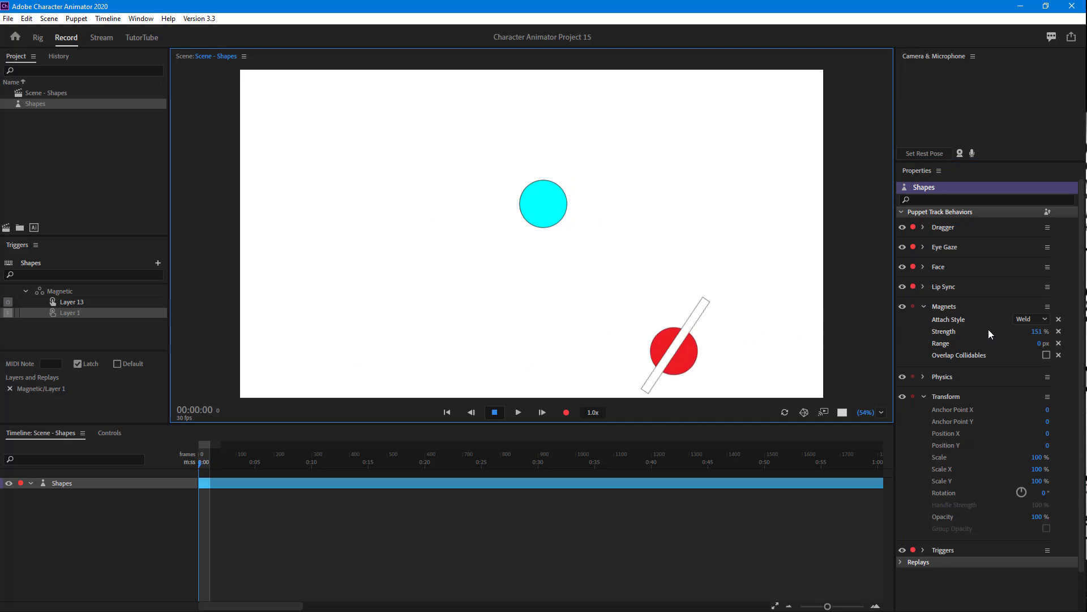
drag(1040, 343, 1065, 343)
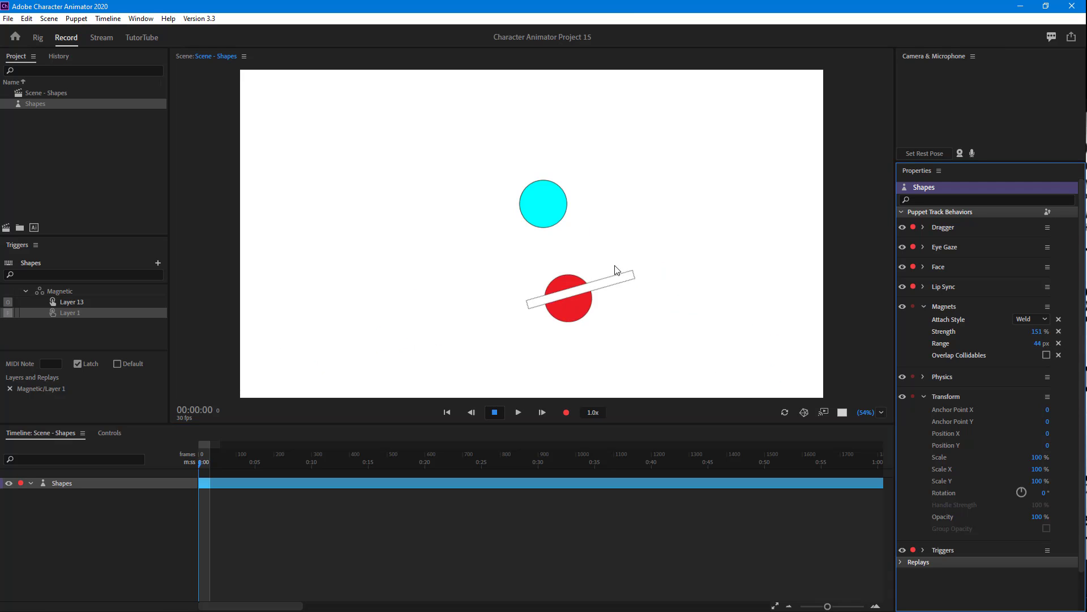
Reset the scene's shapes to their starting positions and set the Magnets range to 100 px
click(785, 413)
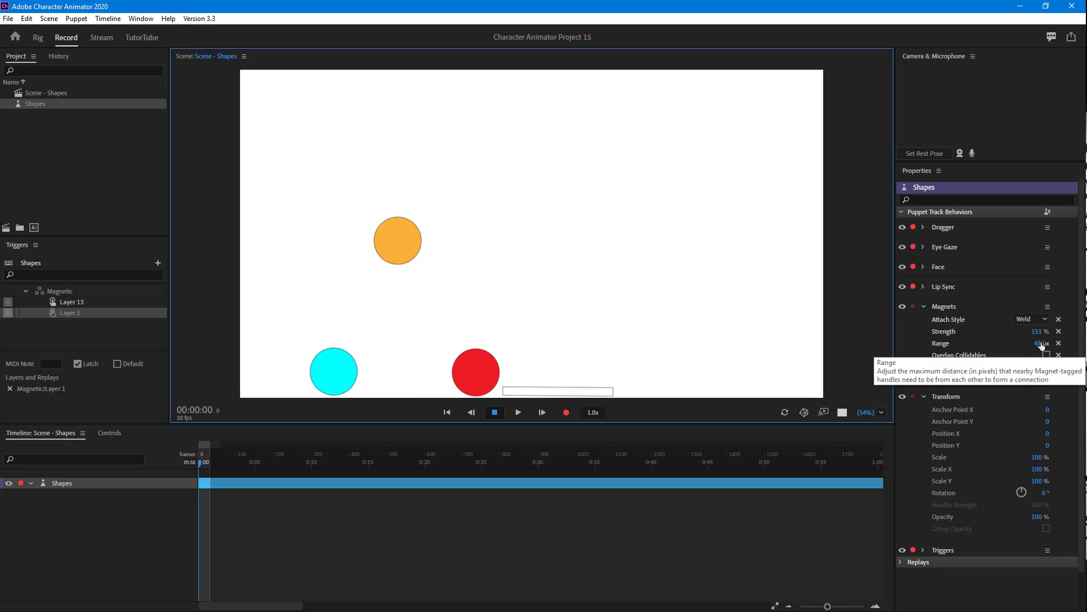
drag(1039, 344, 1063, 345)
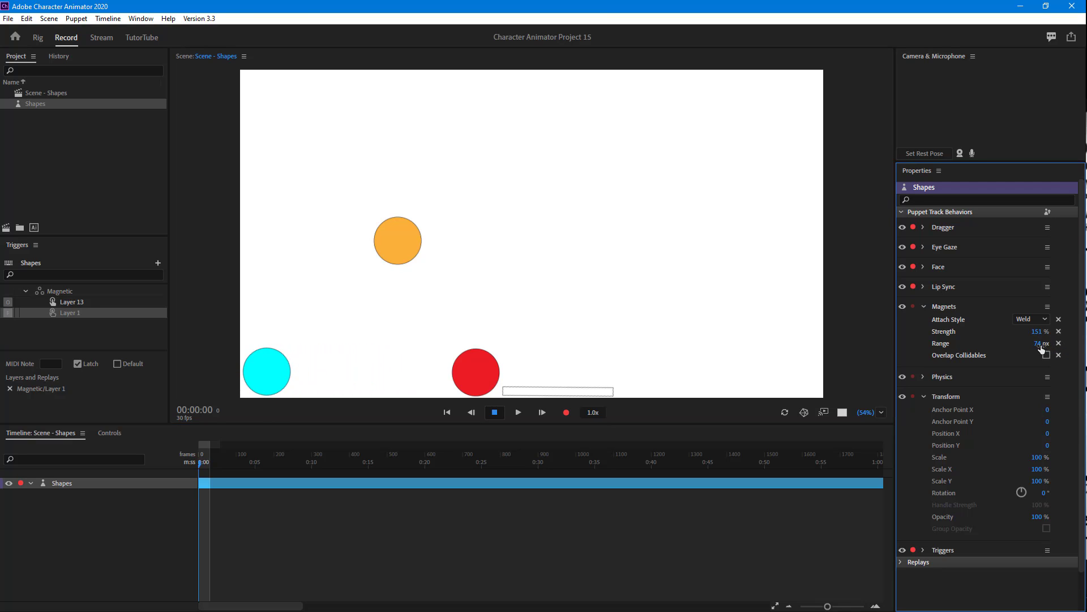
click(1039, 343)
text(100)
key(Return)
Set the Magnets strength to 30% and move the orange circle down toward the other circles to test attraction
click(1038, 332)
key(Return)
drag(414, 242, 385, 304)
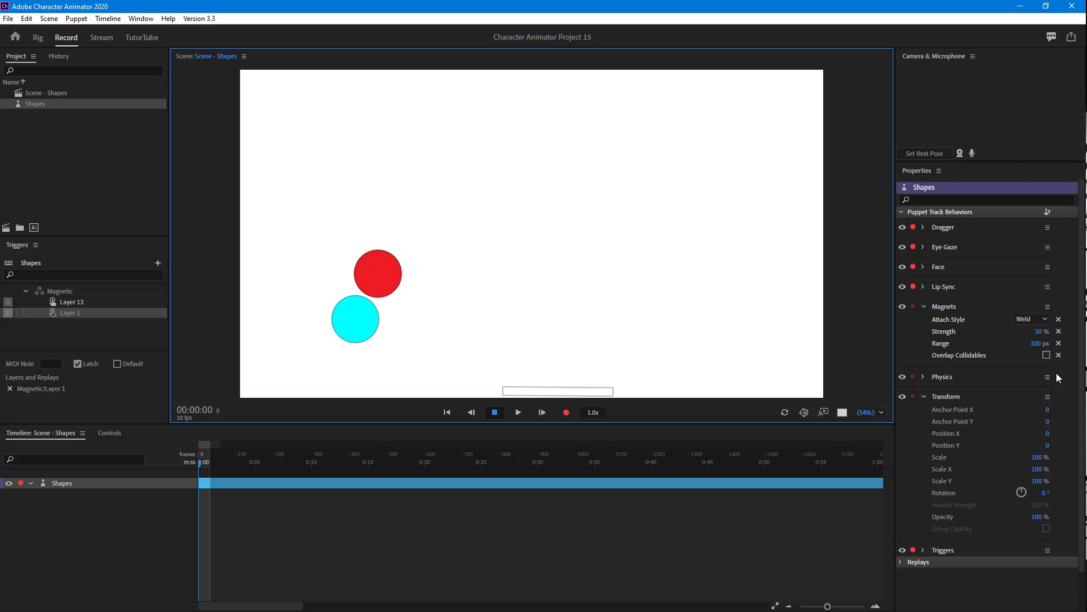
Set the Magnets range to 300 px, test it by moving the joined circles near the bar, and reset the scene
click(1042, 344)
key(Return)
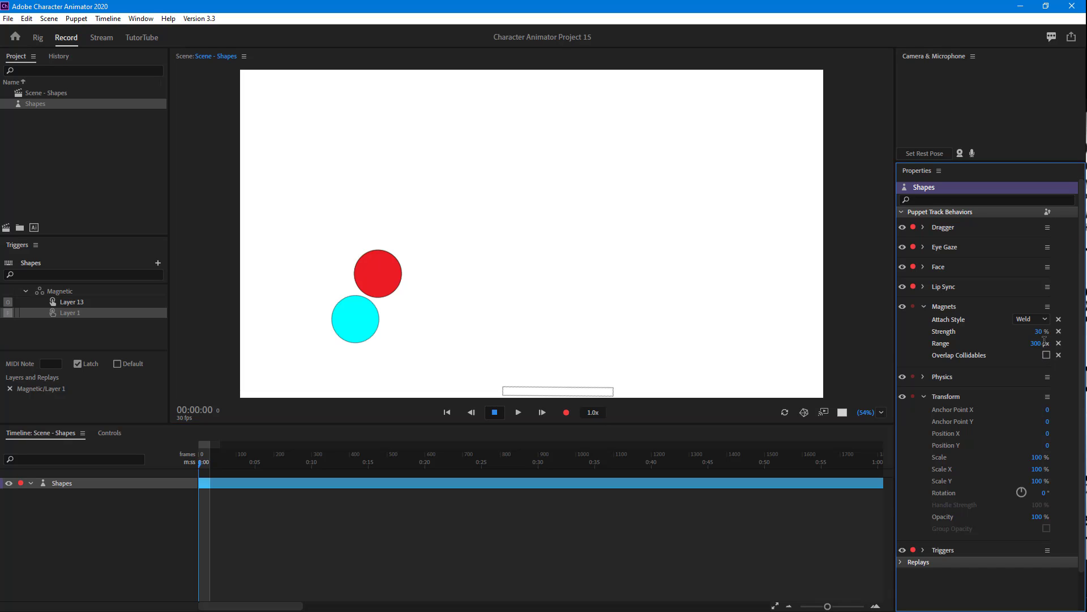
drag(368, 307, 535, 255)
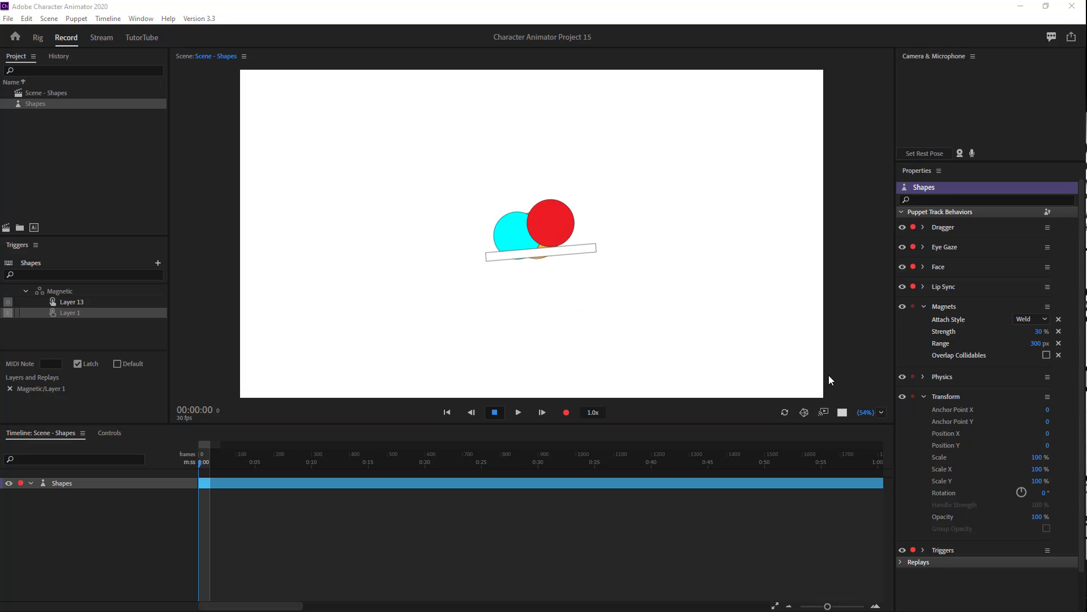
click(783, 414)
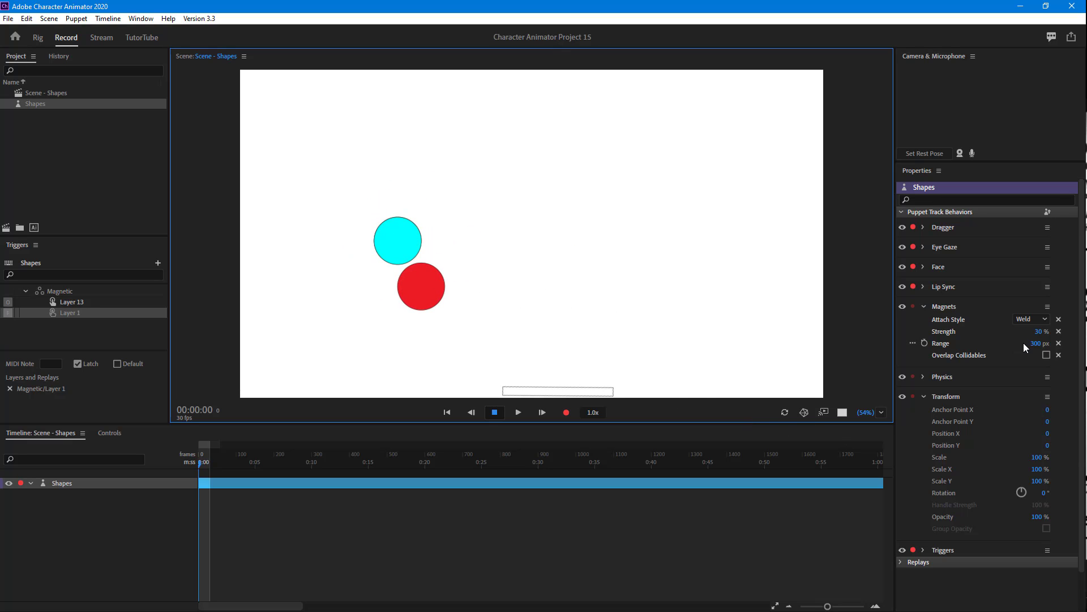
Set the Magnets range to 10 px, reset the scene, and move the orange circle to pick up the other circles
click(1040, 343)
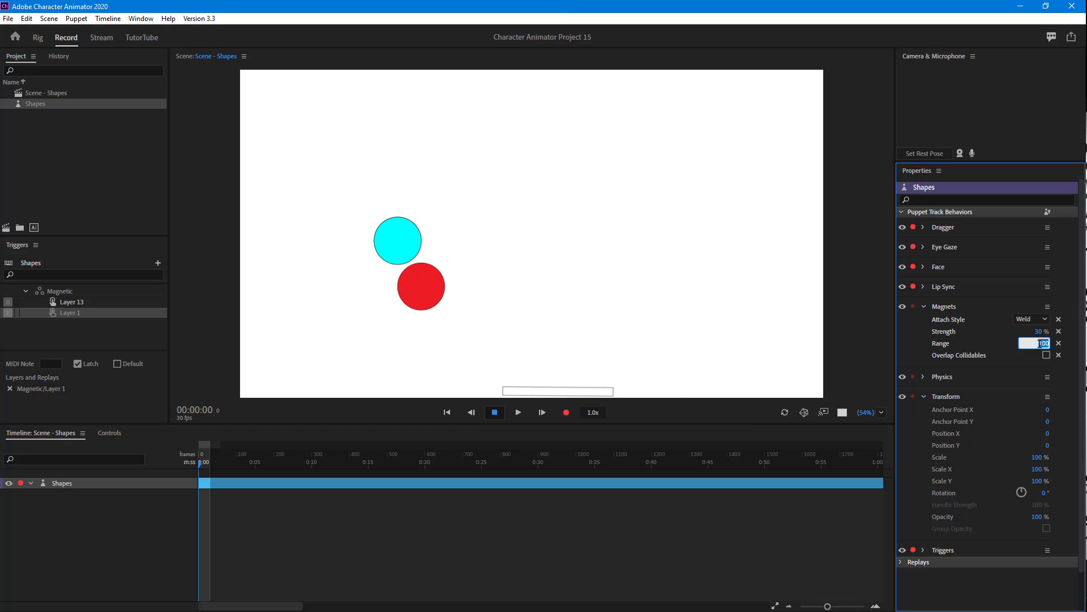
text(10)
key(Return)
click(786, 411)
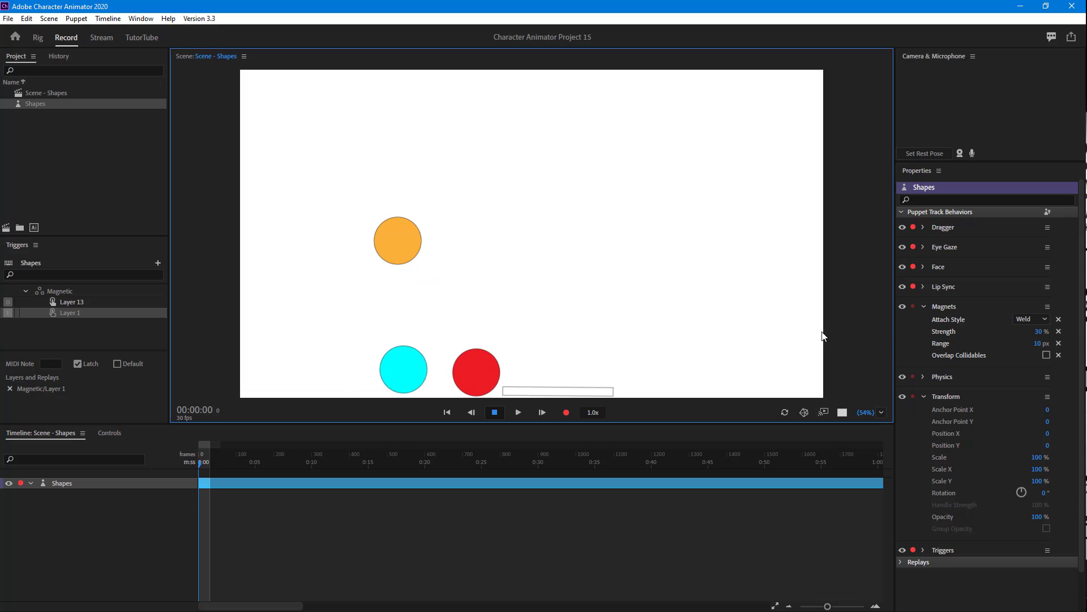
drag(342, 222, 441, 261)
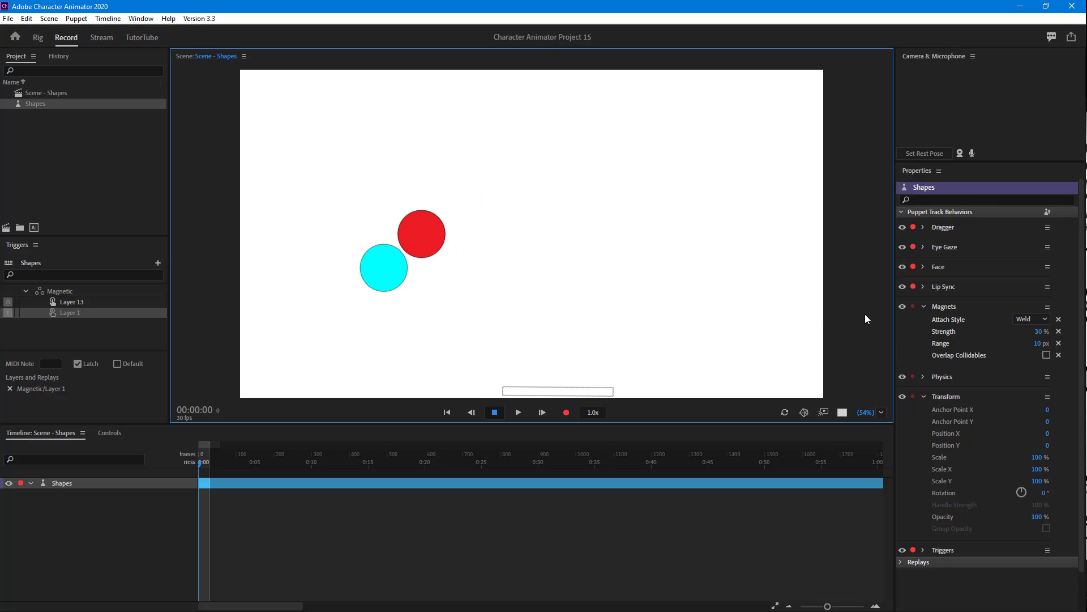
Enable Overlap Collidables for Magnets and move the joined circles around the scene to test it
click(1047, 355)
drag(409, 233, 810, 111)
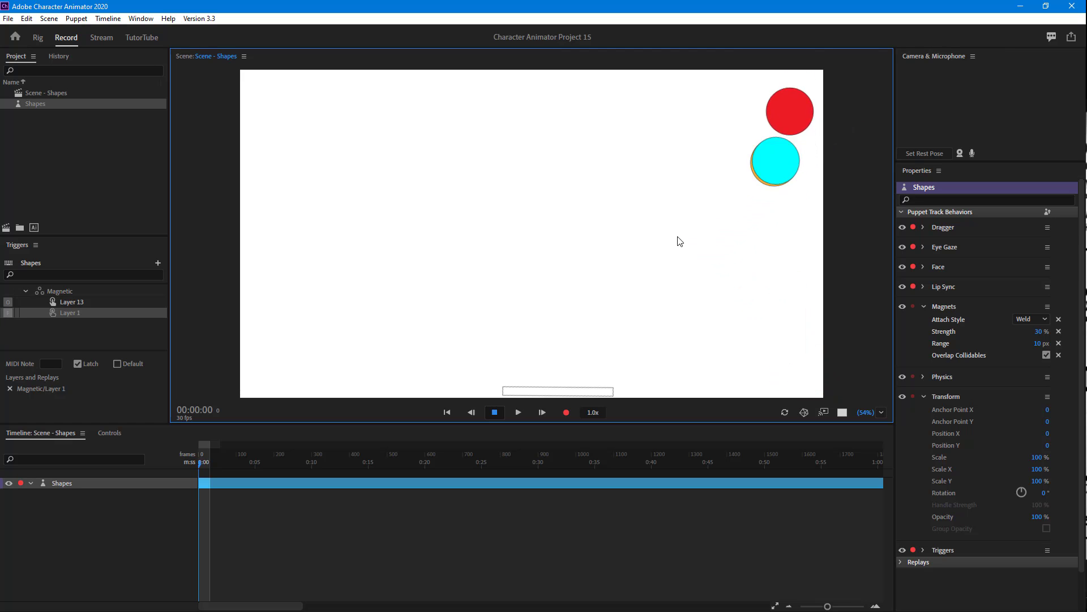
drag(680, 241, 494, 245)
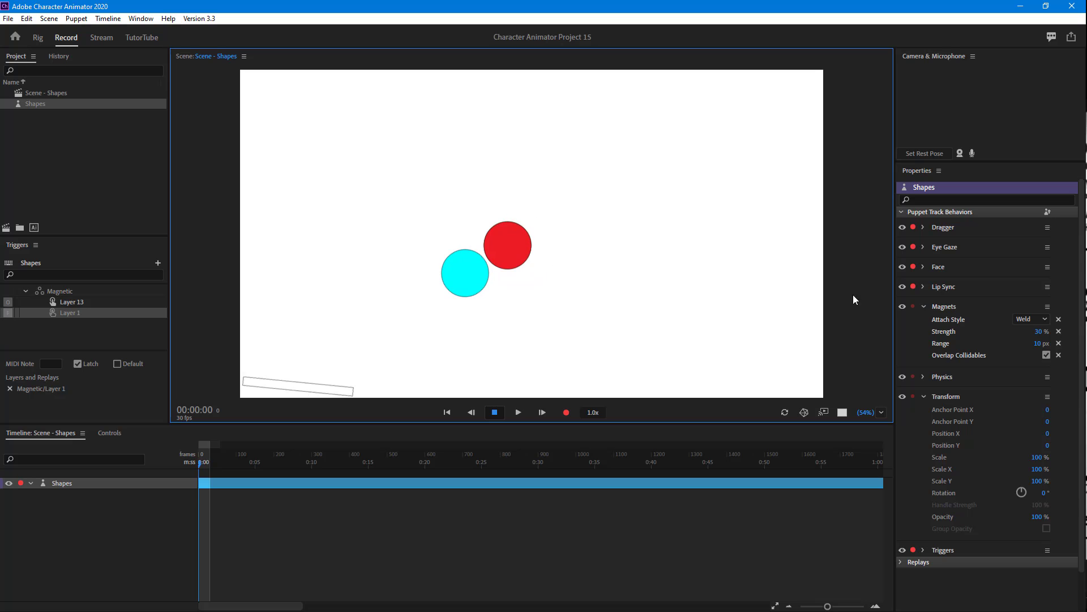
drag(494, 288, 708, 323)
drag(837, 252, 442, 220)
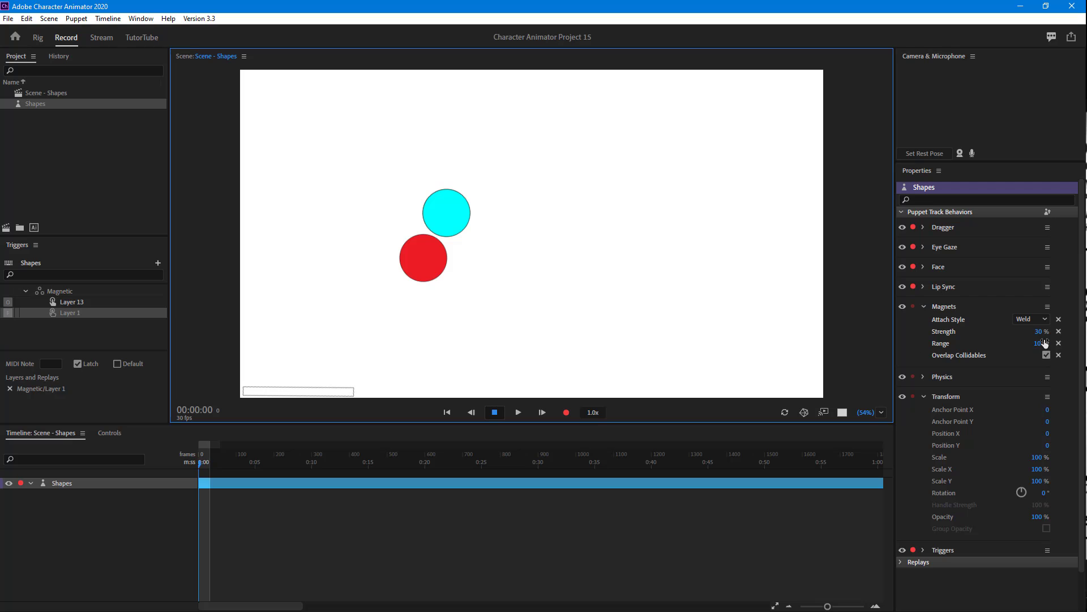
Raise the Magnets strength to 143% and 316%, and move the orange circle down near the fallen circles
drag(1040, 332, 1081, 333)
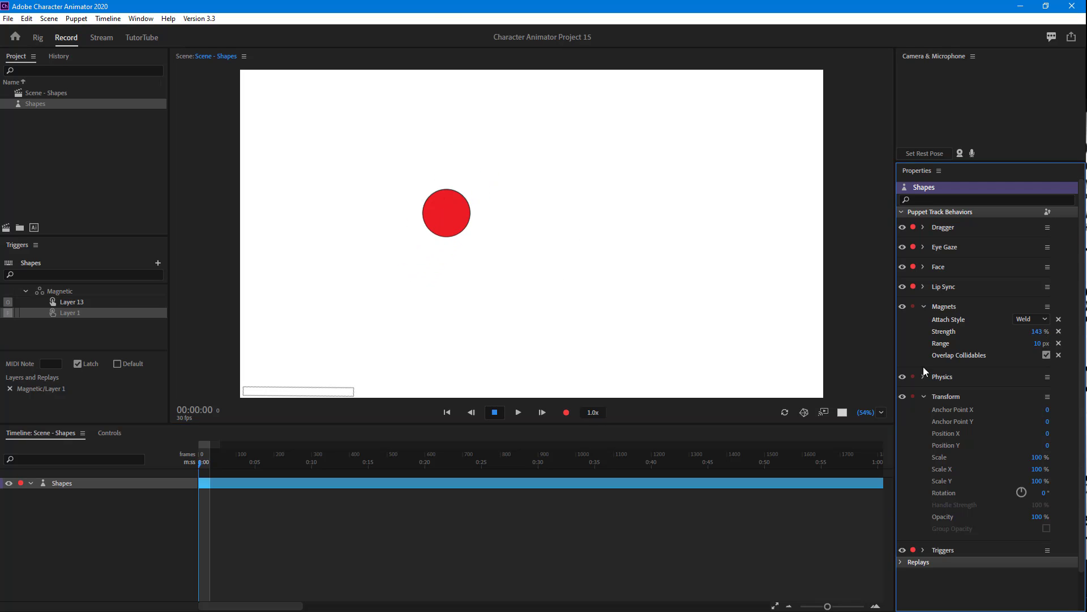
drag(1027, 337, 1082, 347)
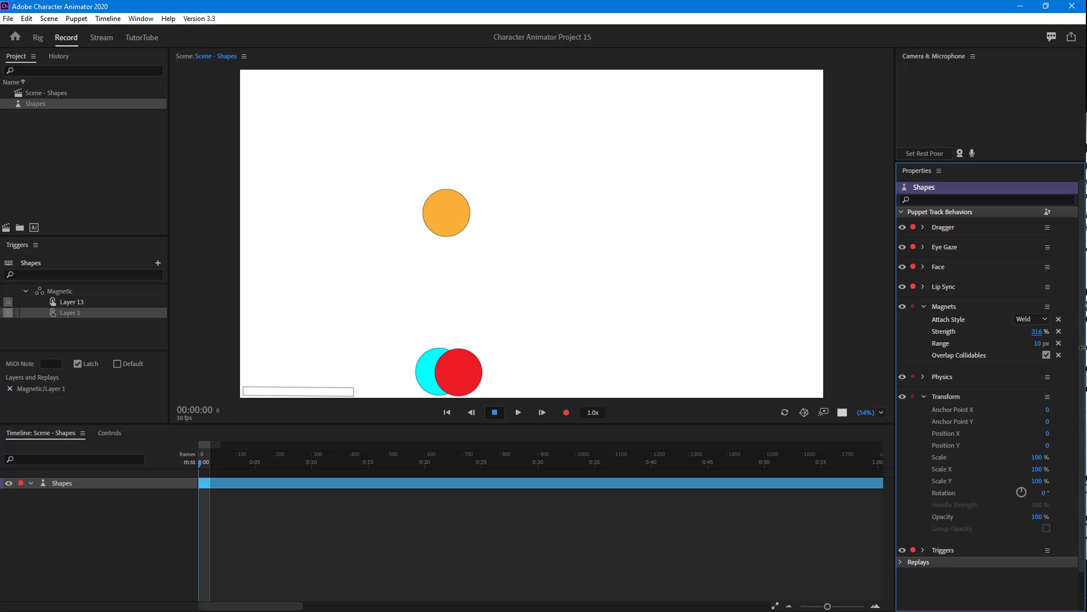
drag(456, 218, 504, 309)
Set the Magnets strength to 0% and turn off Overlap Collidables
click(1037, 332)
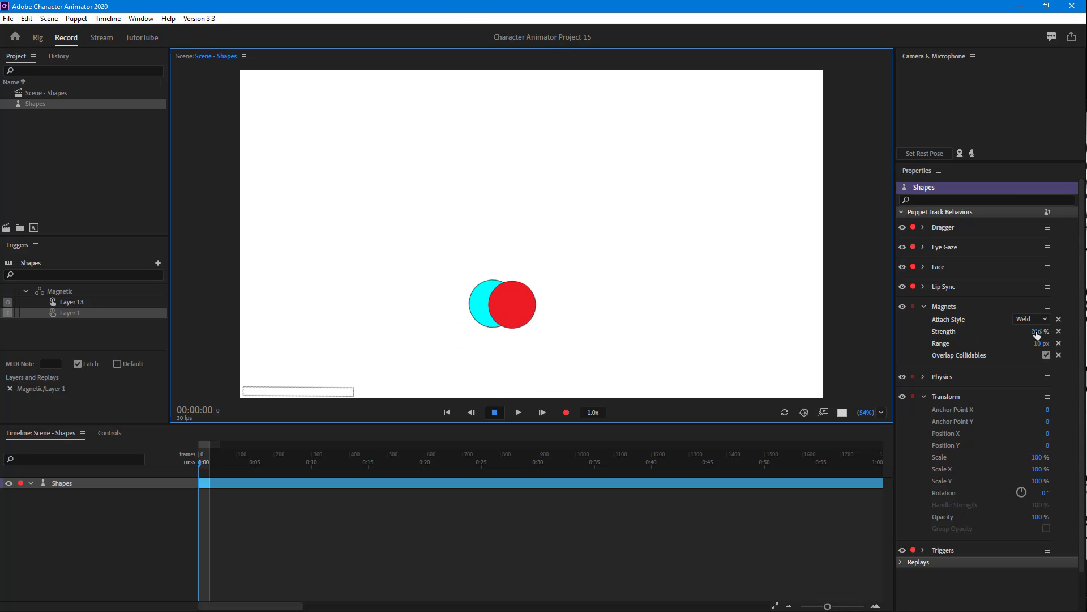
text(0)
key(Return)
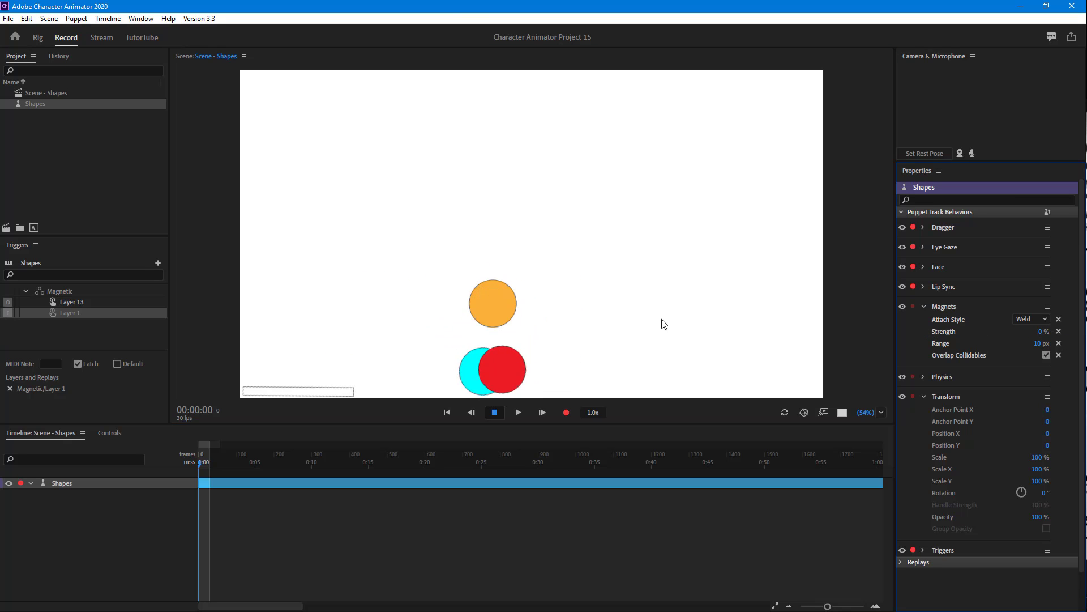
click(1047, 355)
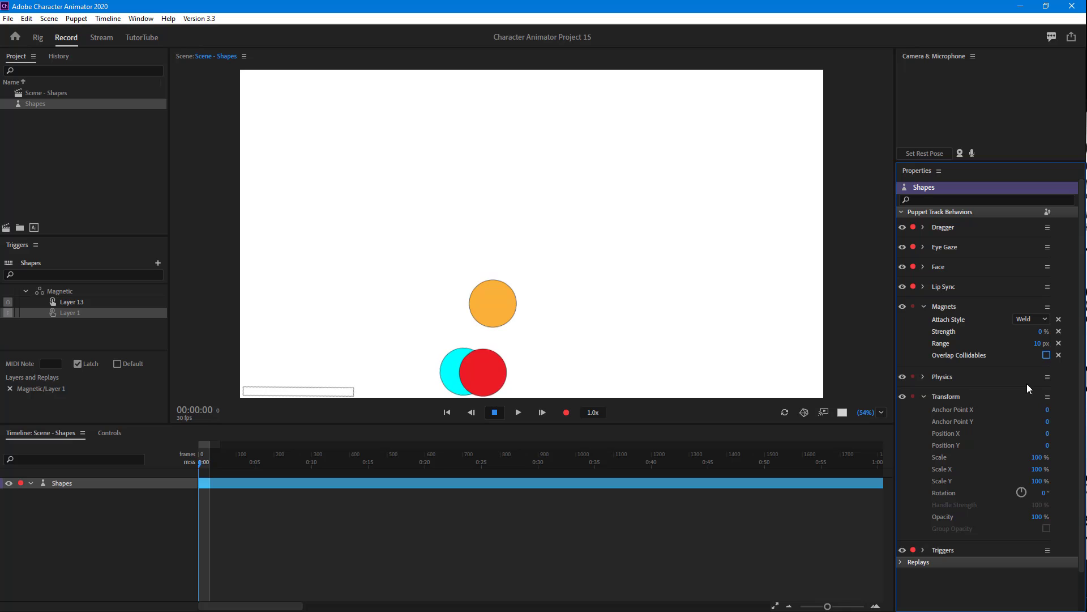